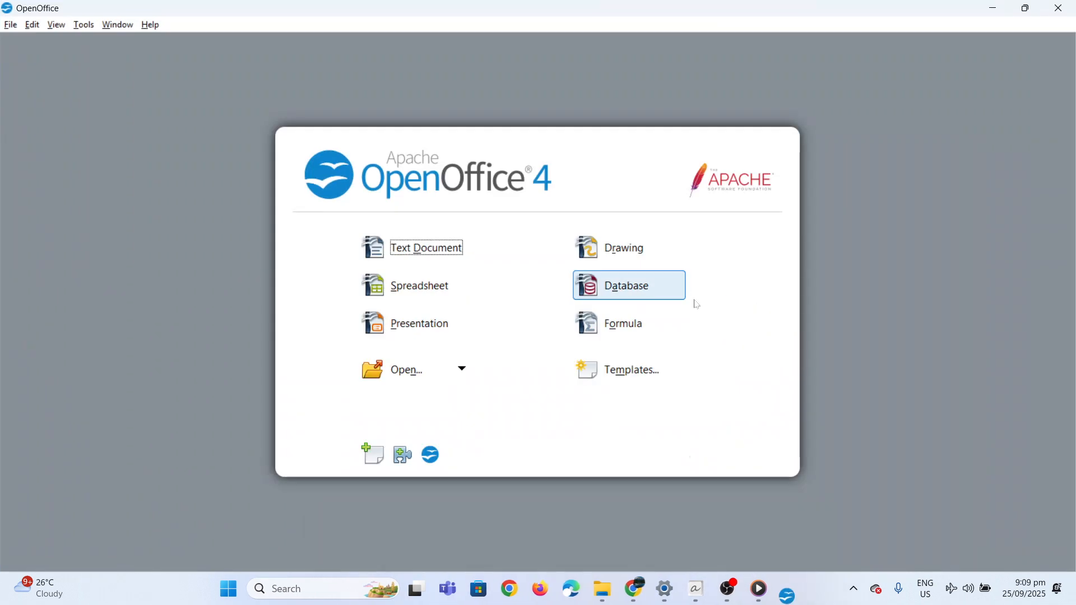
# Create a new registered database and save it as Students.odb in Documents, replacing the existing file.
pyautogui.click(637, 296)
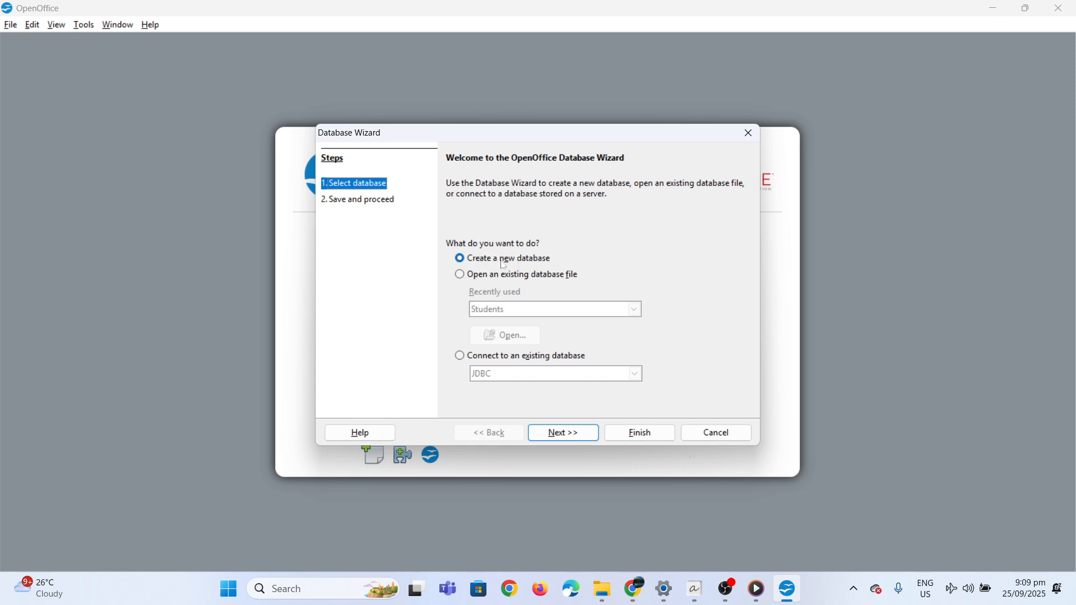
pyautogui.click(554, 434)
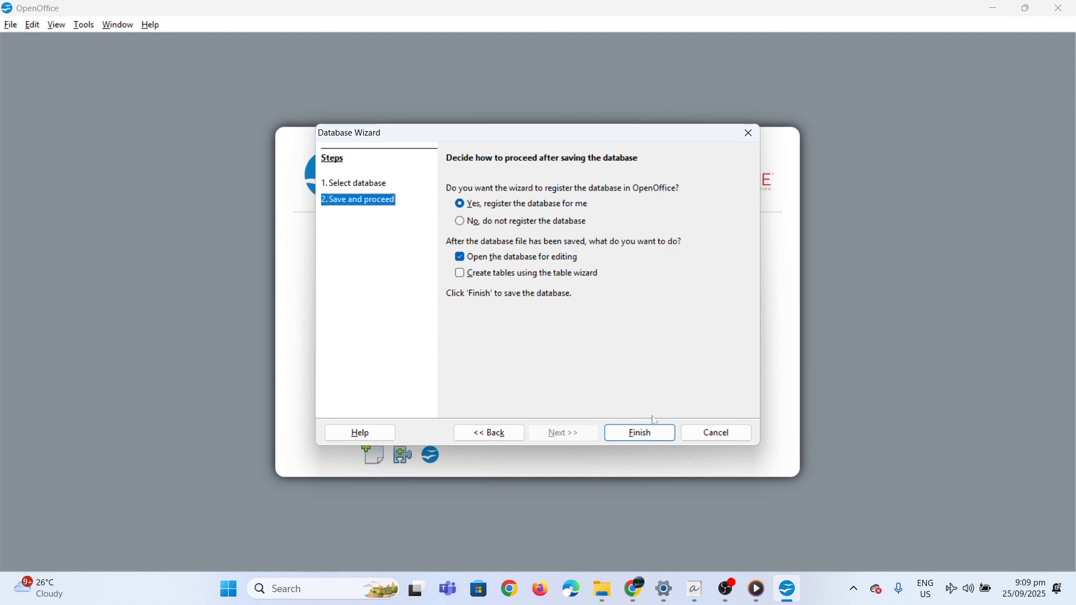
pyautogui.click(649, 433)
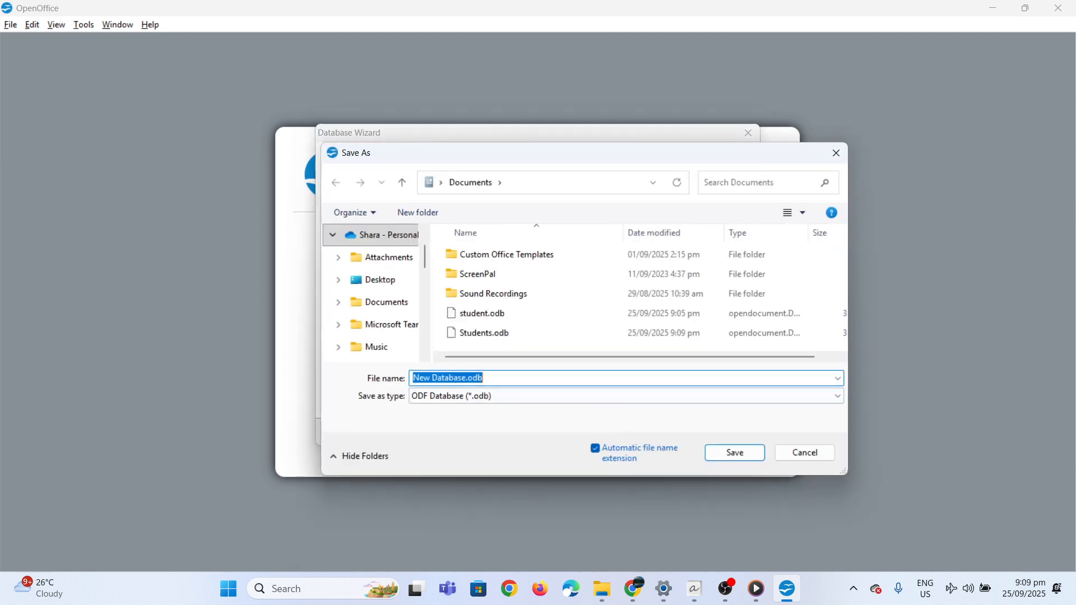
pyautogui.write('Students.odb')
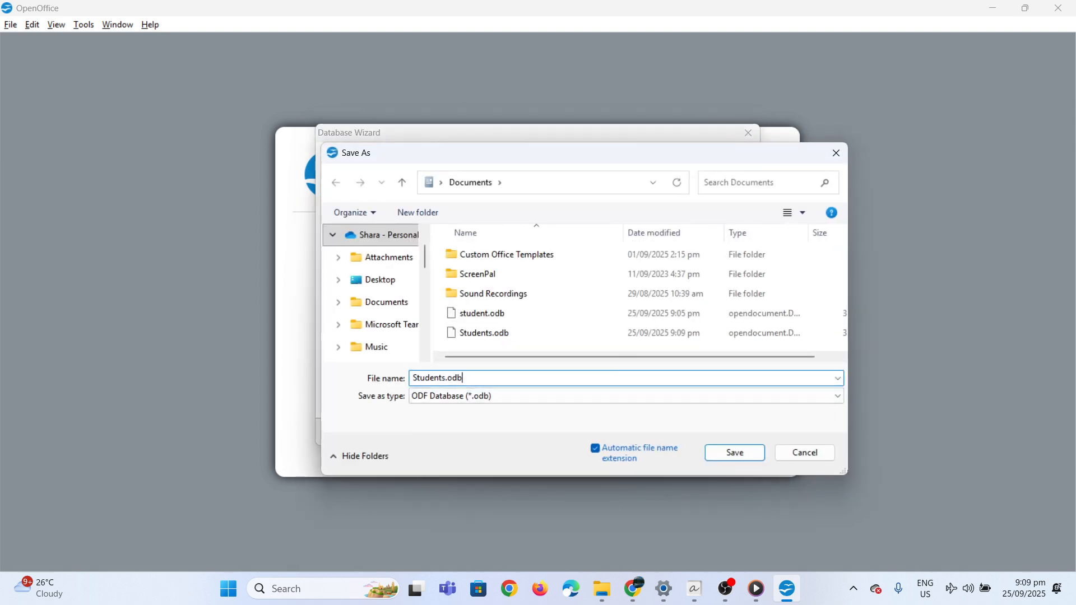
pyautogui.click(725, 454)
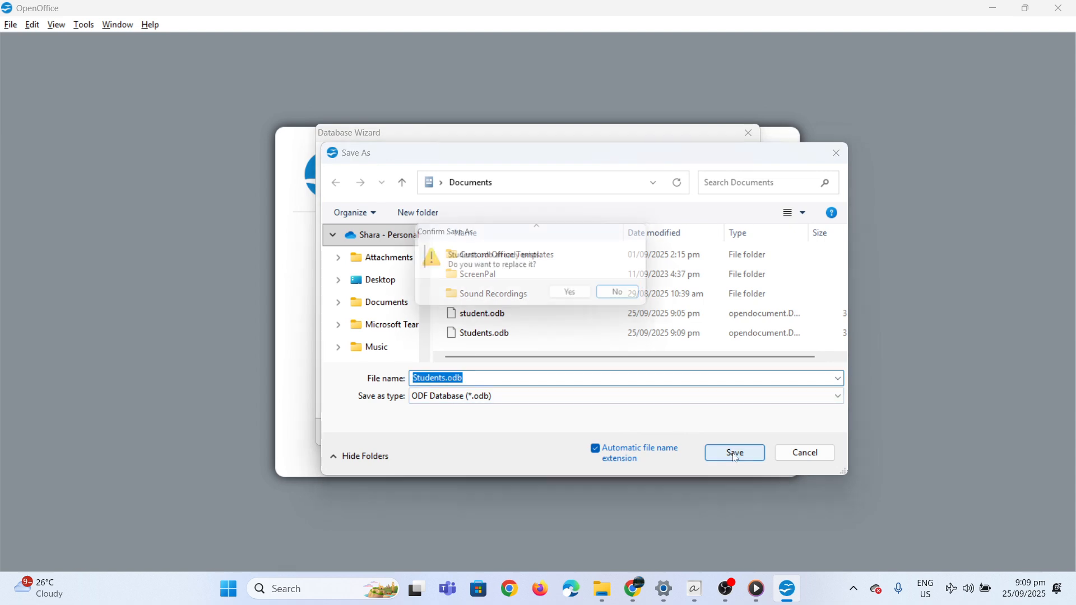
pyautogui.click(565, 299)
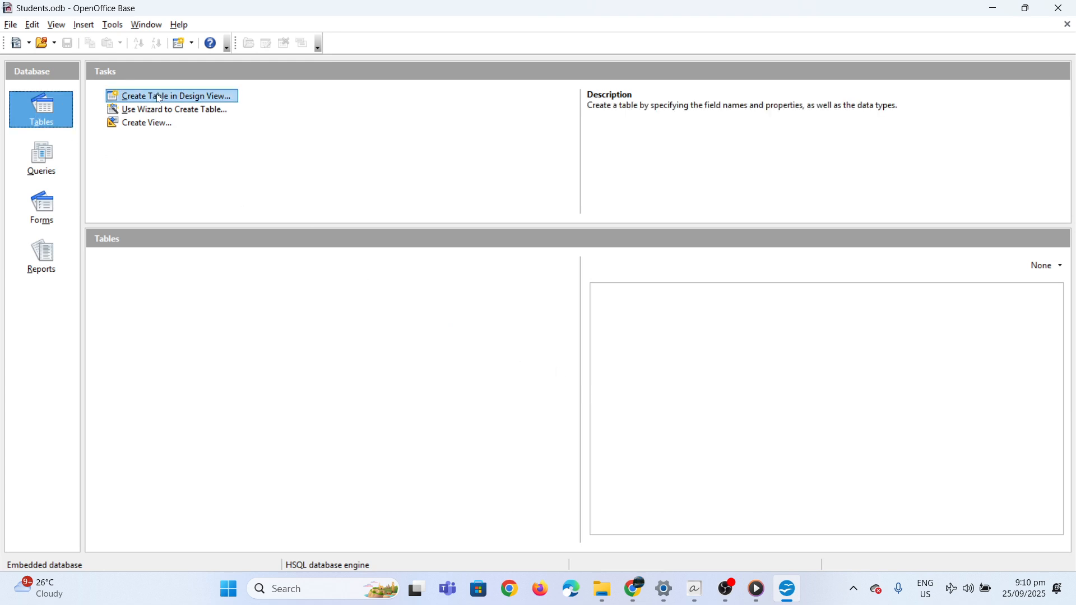
# Start a new table in Design View and define the fields Name, Age and Grade as Text [ VARCHAR ].
pyautogui.click(135, 100)
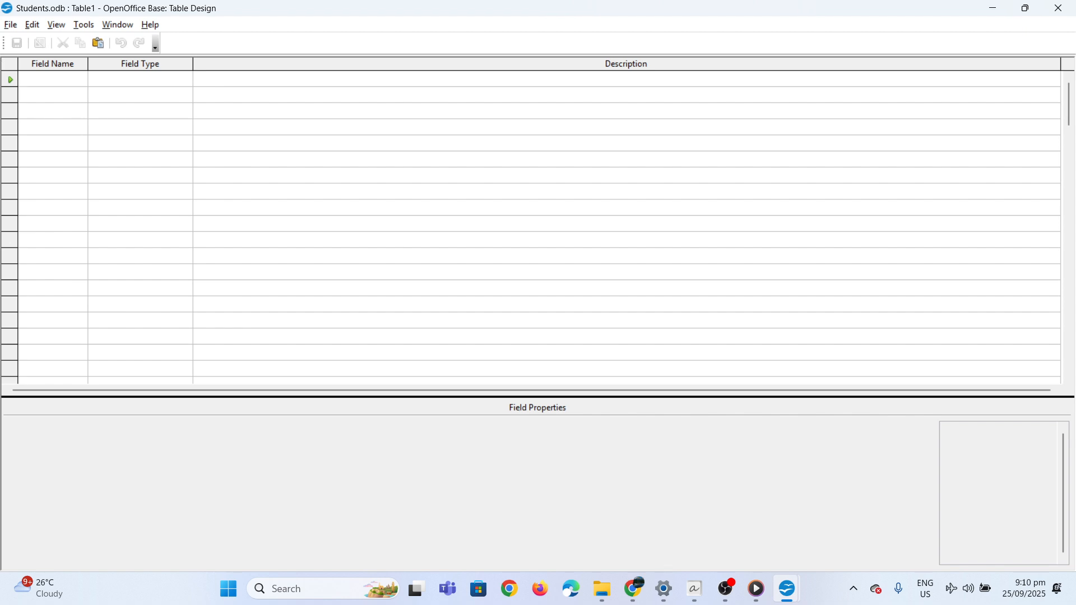
pyautogui.write('Age')
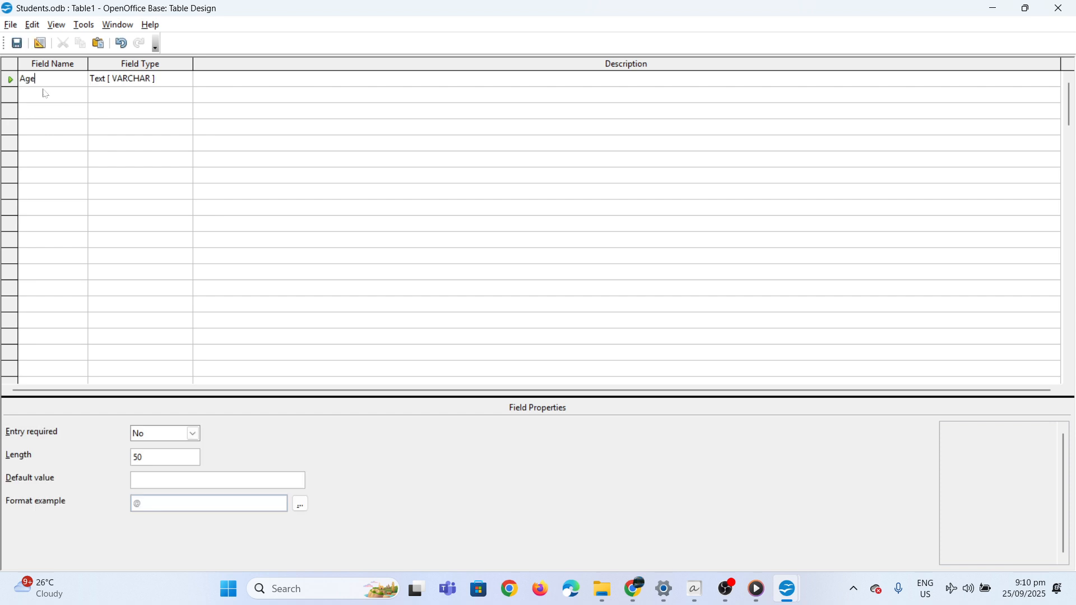
pyautogui.click(48, 97)
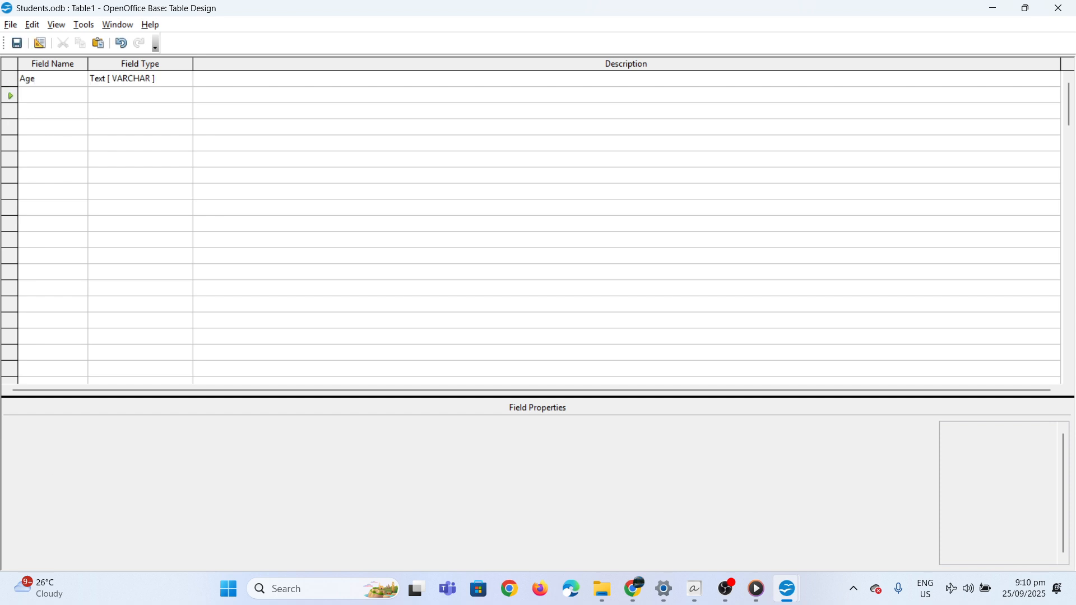
pyautogui.press('Up')
pyautogui.hotkey('shift', 'Home')
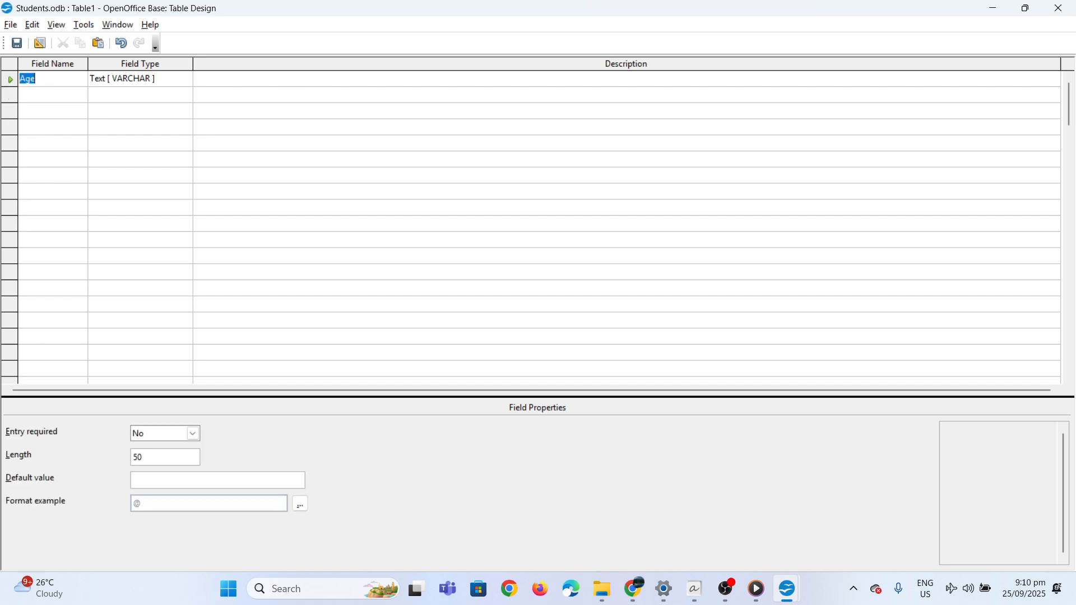
pyautogui.write('Name')
pyautogui.press('Down')
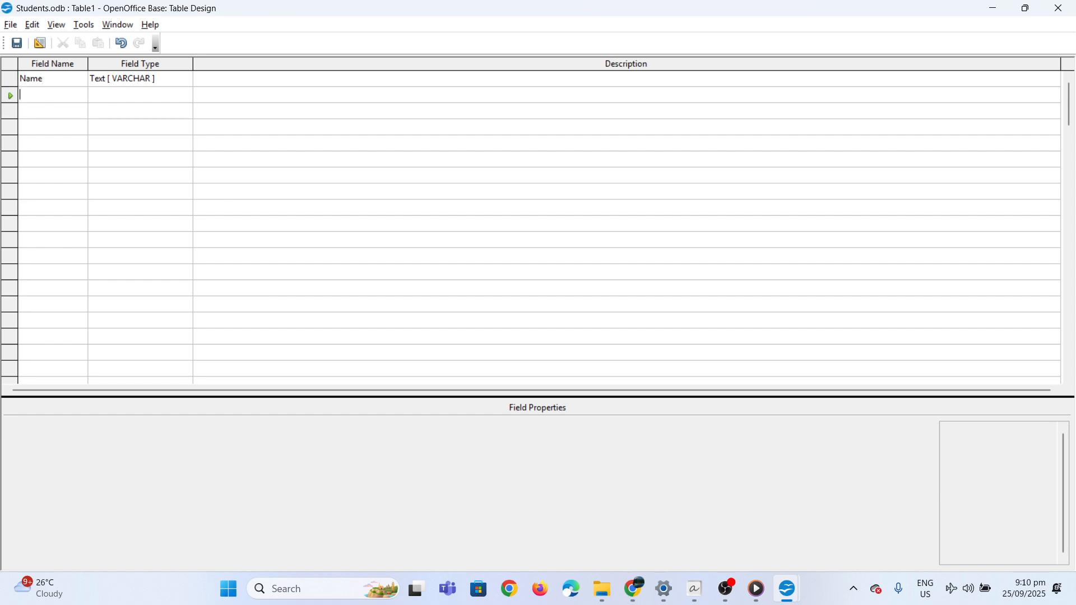
pyautogui.write('Age')
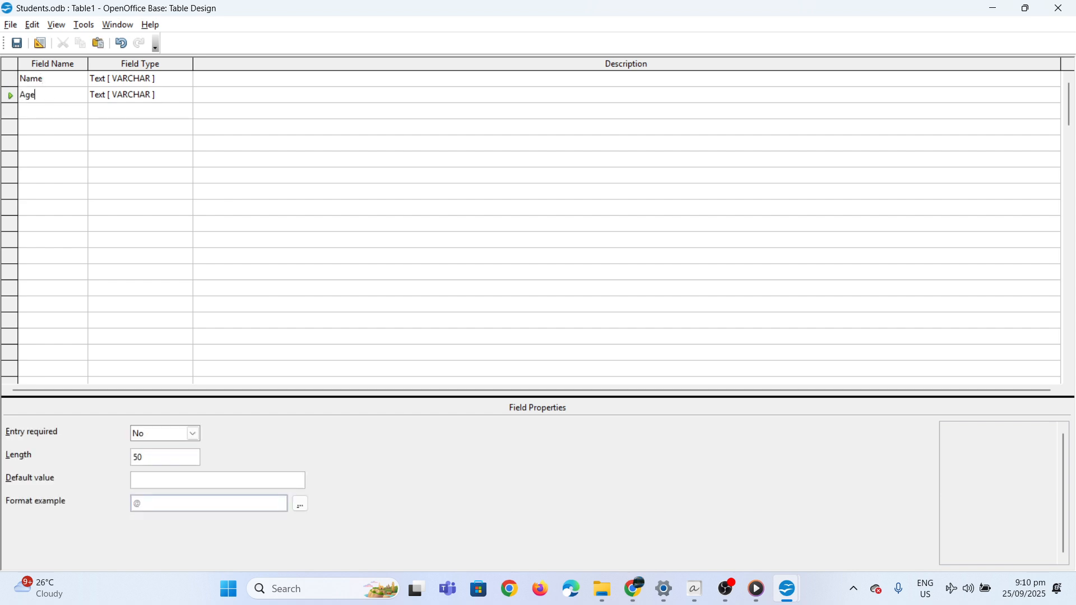
pyautogui.click(55, 116)
pyautogui.write('Grade')
# Save the table design under the name Students.
pyautogui.click(11, 25)
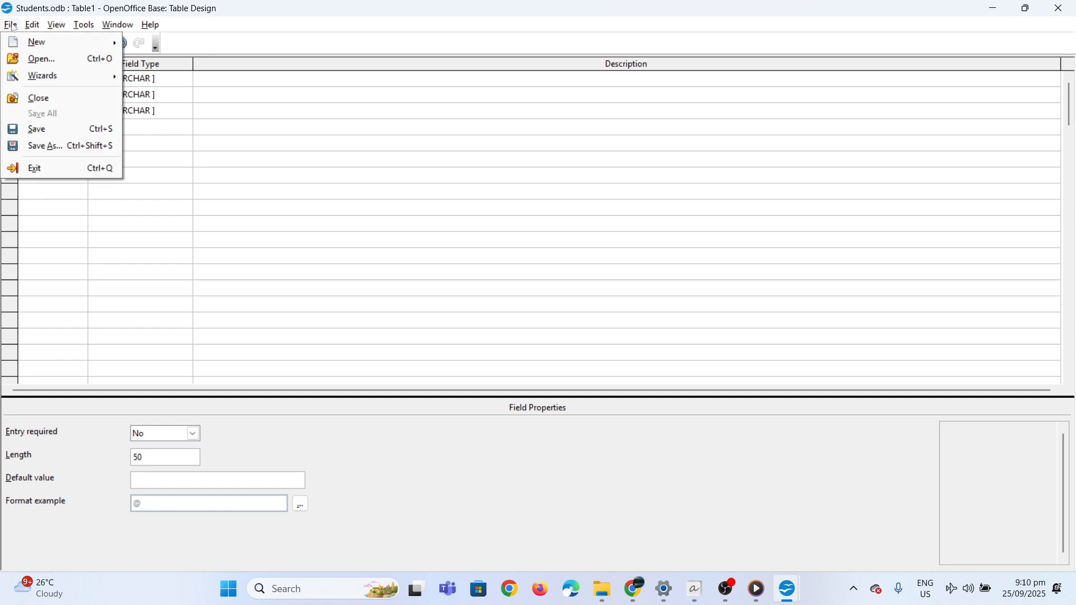
pyautogui.click(40, 128)
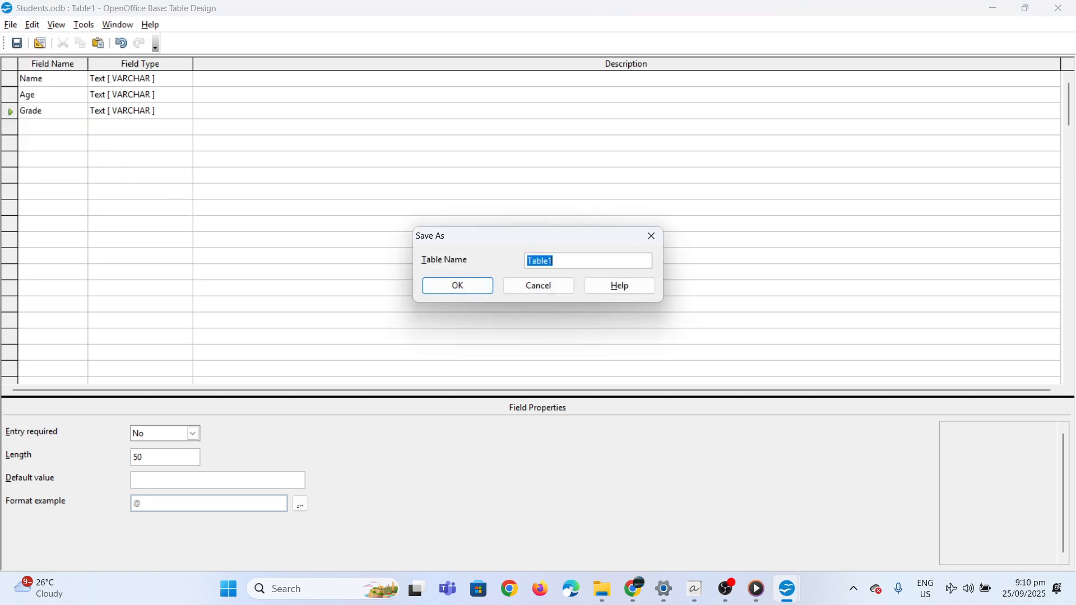
pyautogui.write('Students')
pyautogui.click(458, 287)
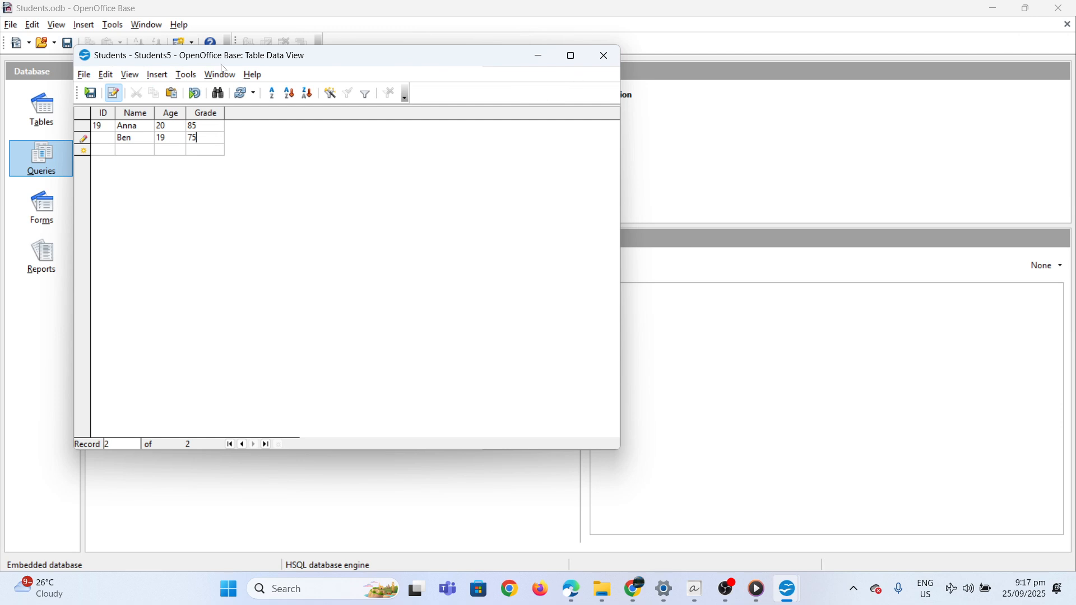
# Try to close the Students table data and save the second record without an ID.
pyautogui.click(84, 75)
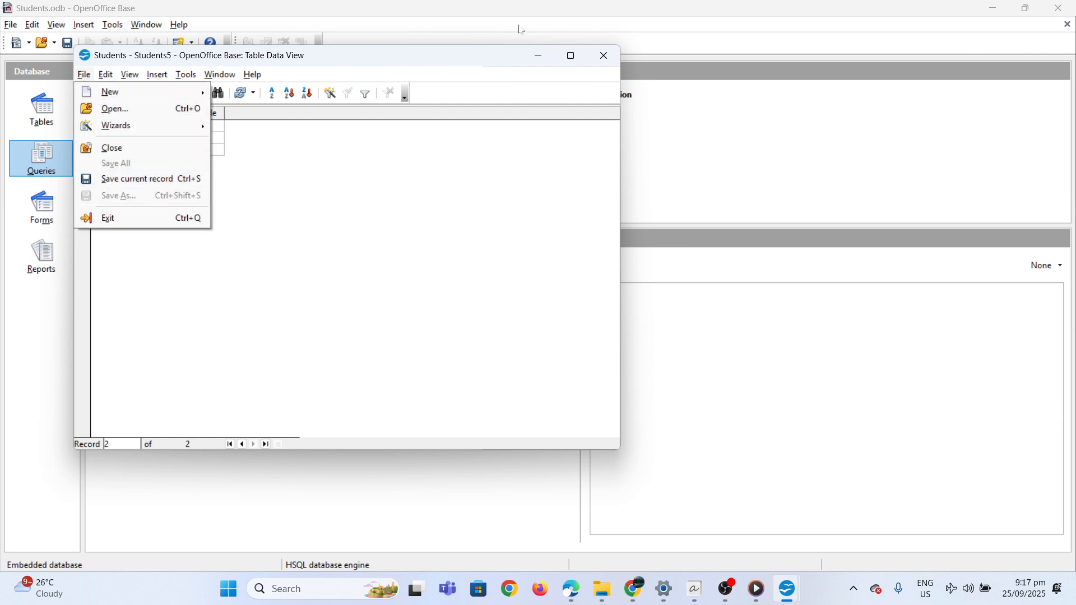
pyautogui.click(595, 51)
pyautogui.click(596, 52)
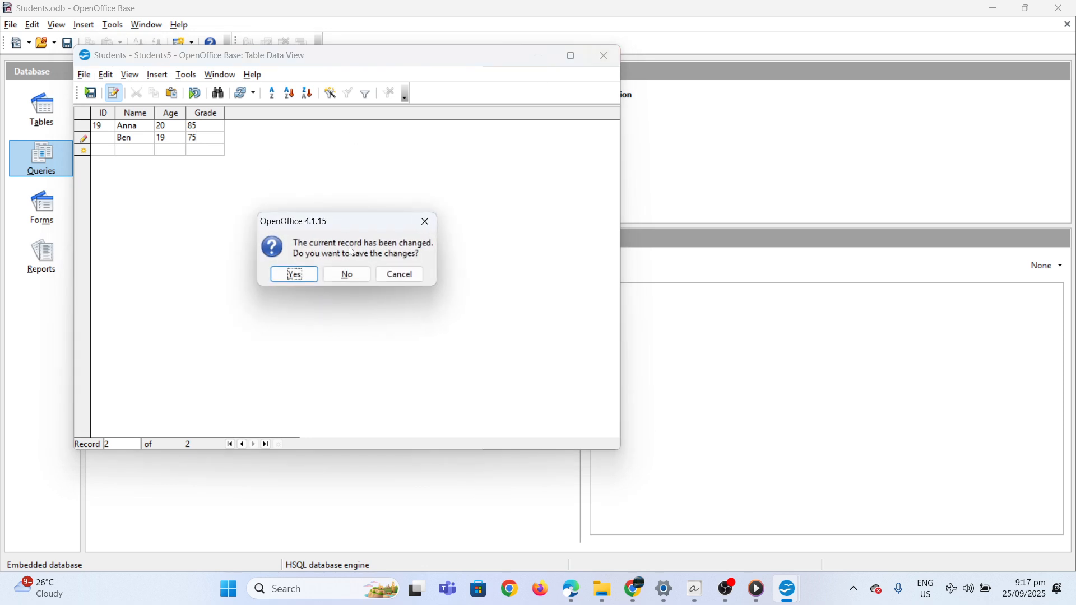
pyautogui.click(291, 274)
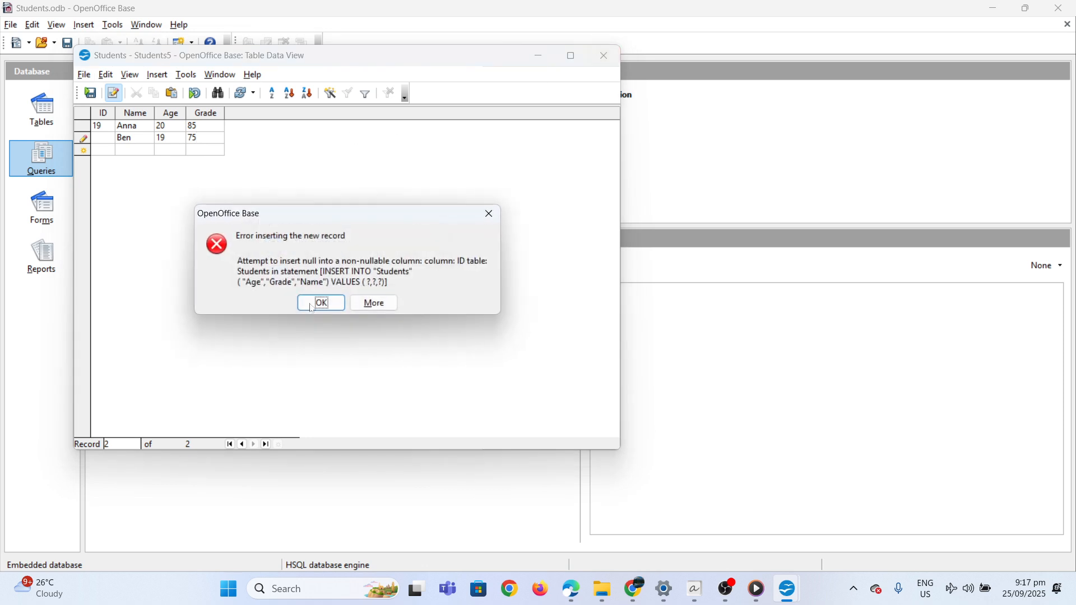
pyautogui.click(491, 216)
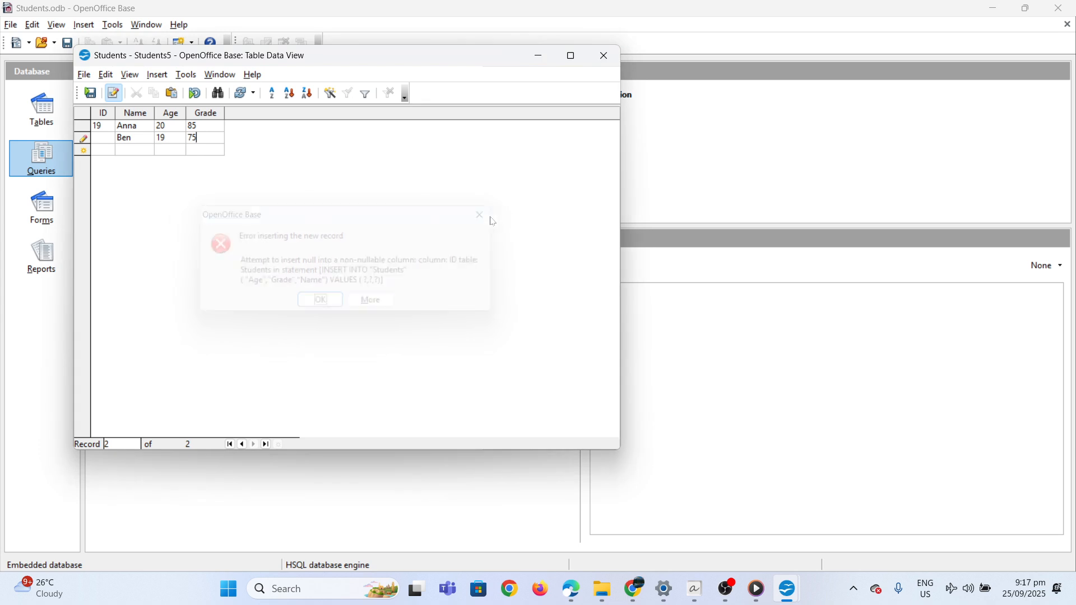
pyautogui.click(603, 56)
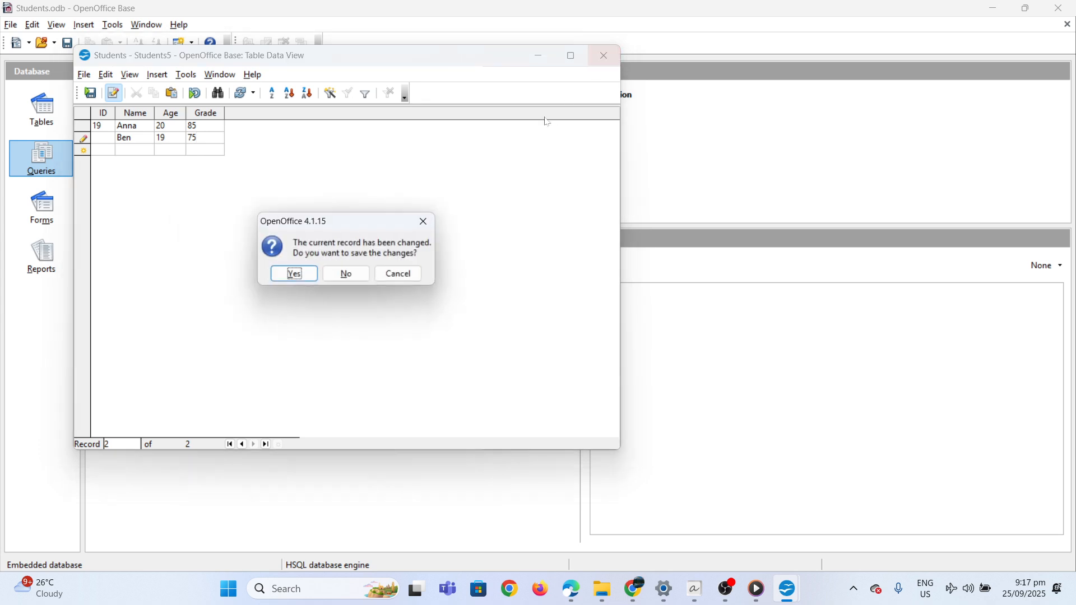
pyautogui.click(295, 275)
pyautogui.click(328, 300)
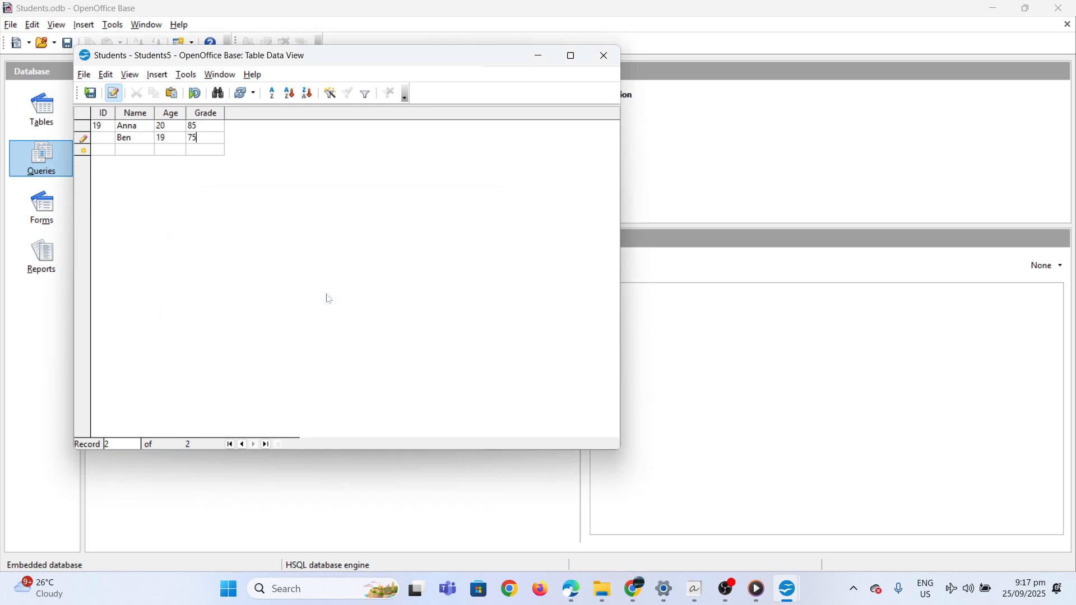
# Set the second record's ID to 5, then close the table data and save the changes.
pyautogui.click(99, 140)
pyautogui.click(596, 53)
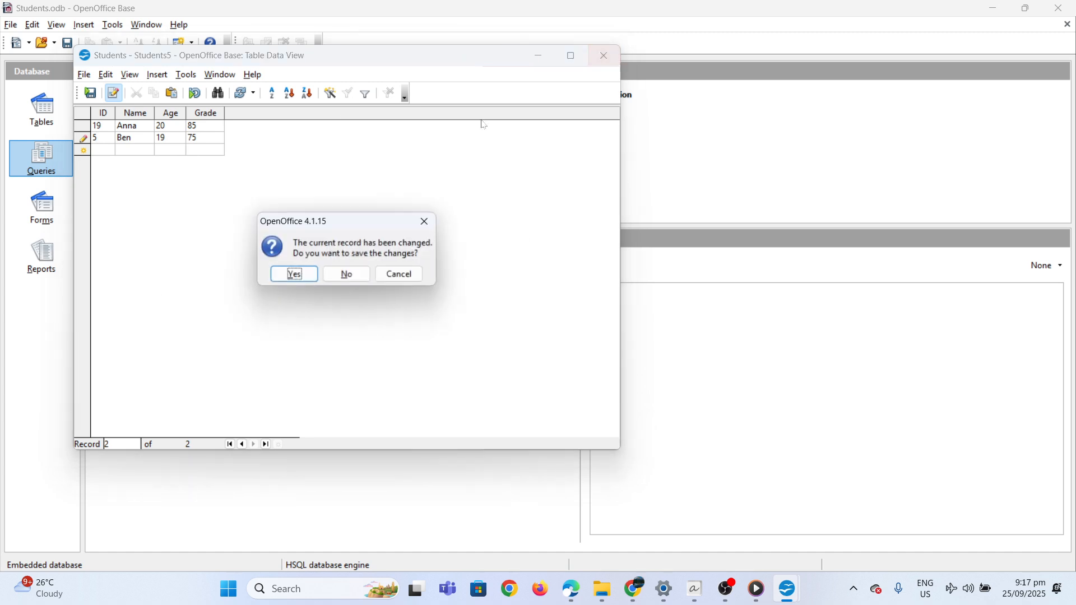
pyautogui.click(295, 275)
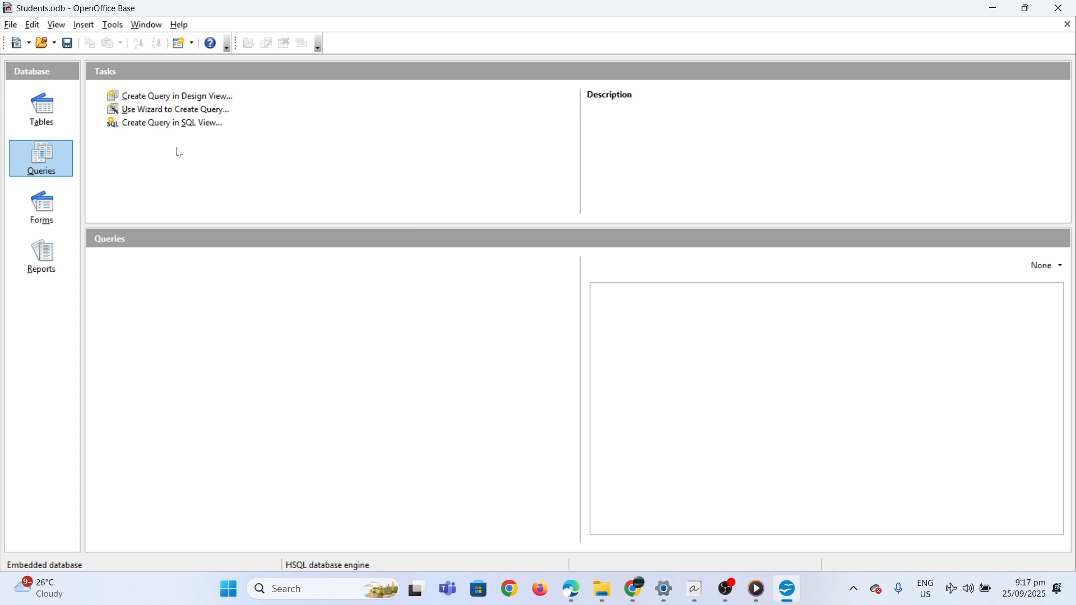
# Start a query with the Query Wizard and add the Name, Age and Grade fields of the Students table.
pyautogui.click(134, 112)
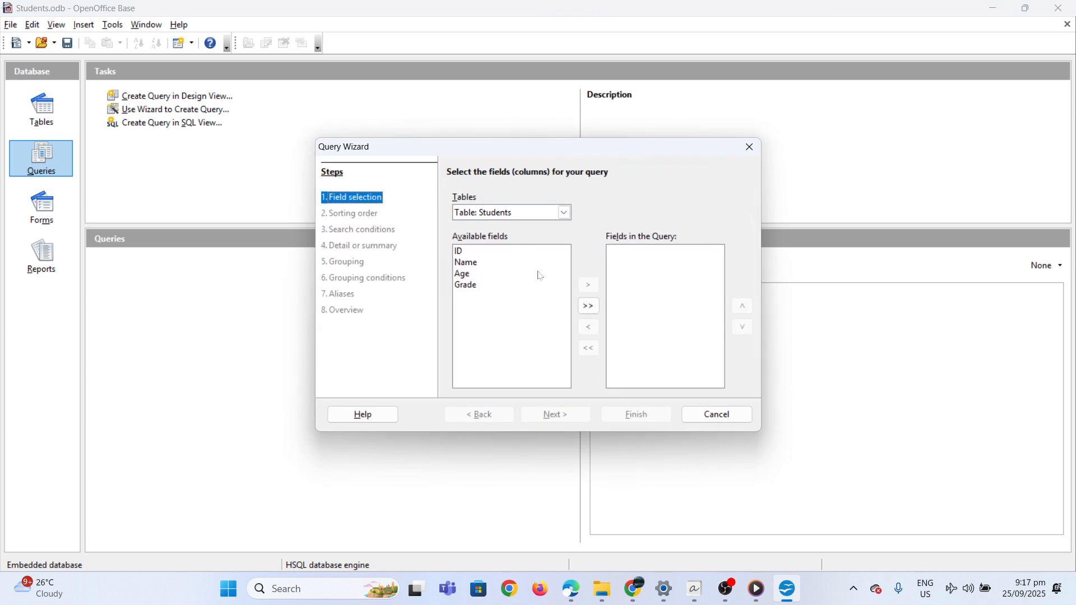
pyautogui.click(500, 263)
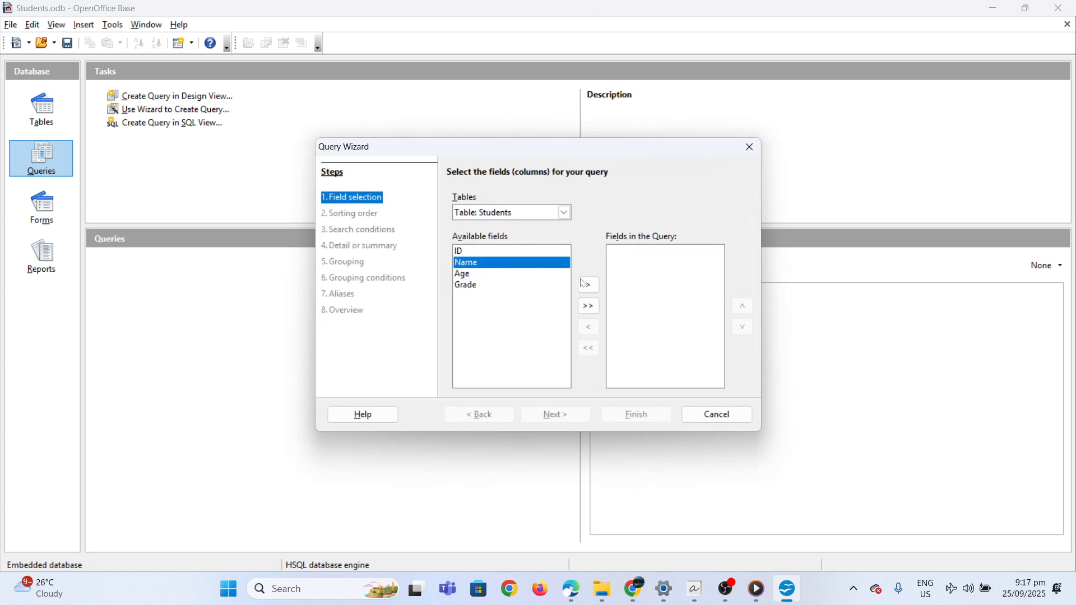
pyautogui.click(588, 285)
pyautogui.click(495, 267)
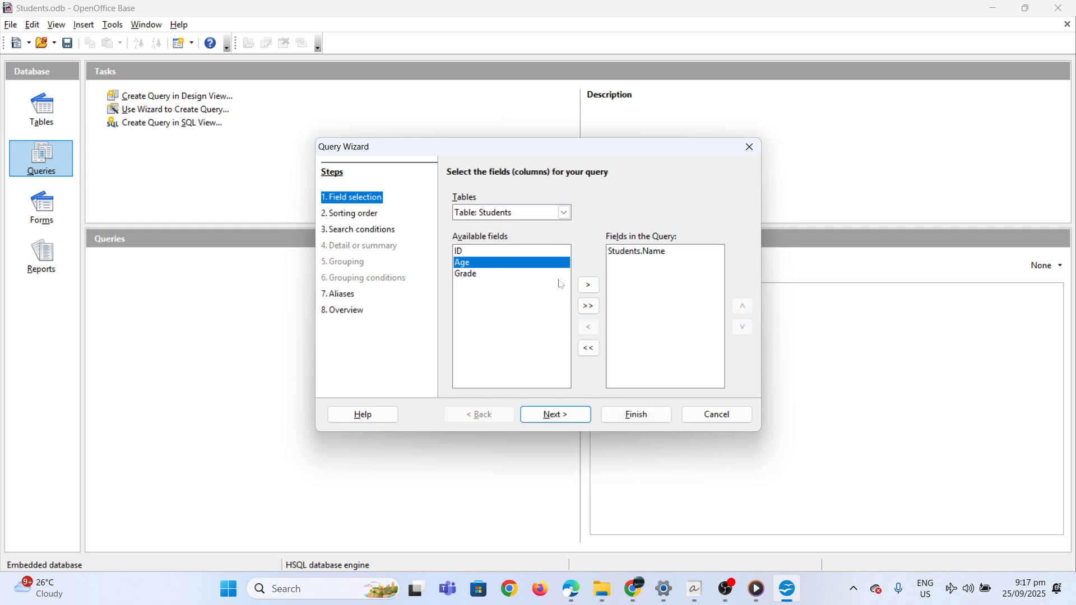
pyautogui.click(588, 285)
pyautogui.click(512, 273)
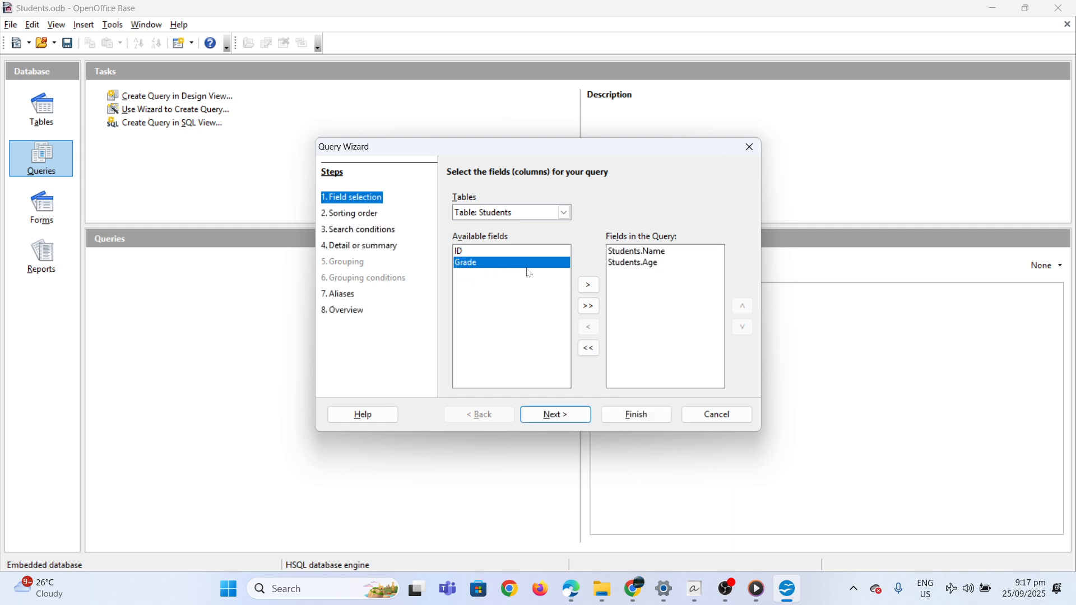
pyautogui.click(589, 284)
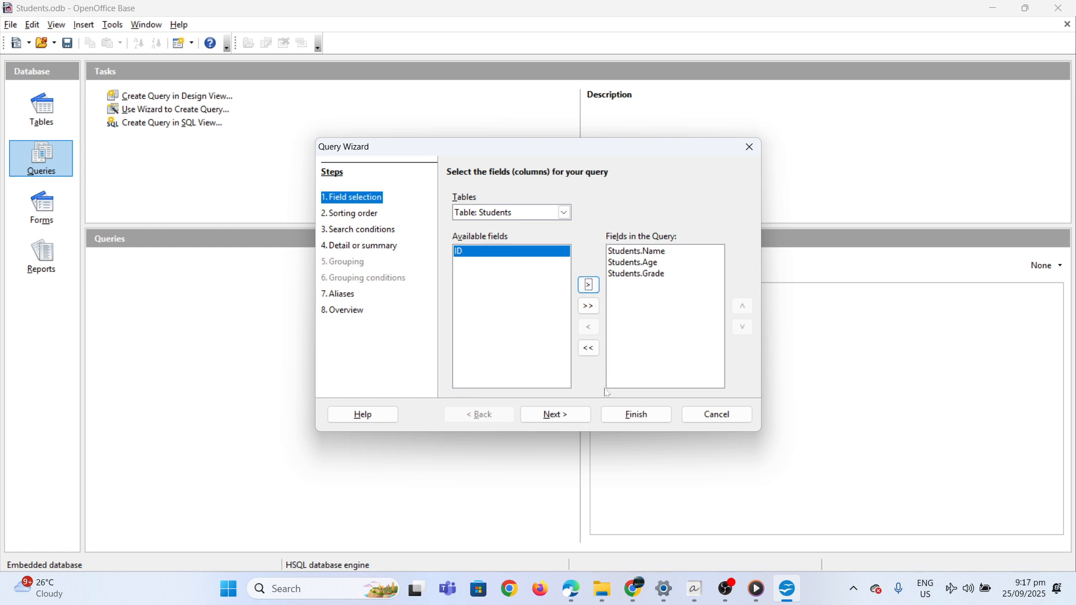
# Set the query's first sorting field to Students.Grade in ascending order.
pyautogui.click(526, 416)
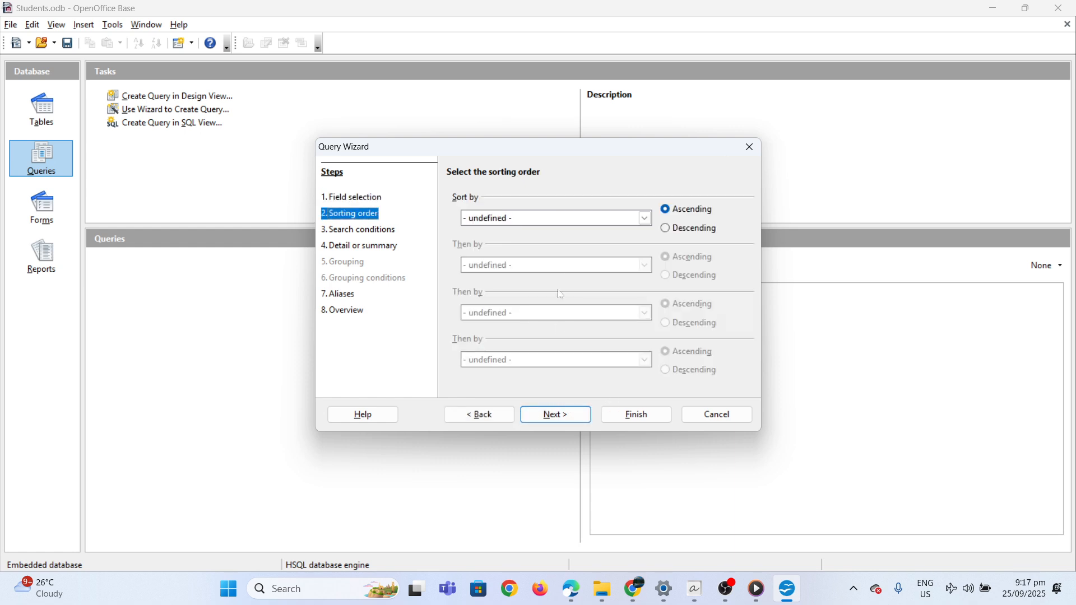
pyautogui.click(542, 220)
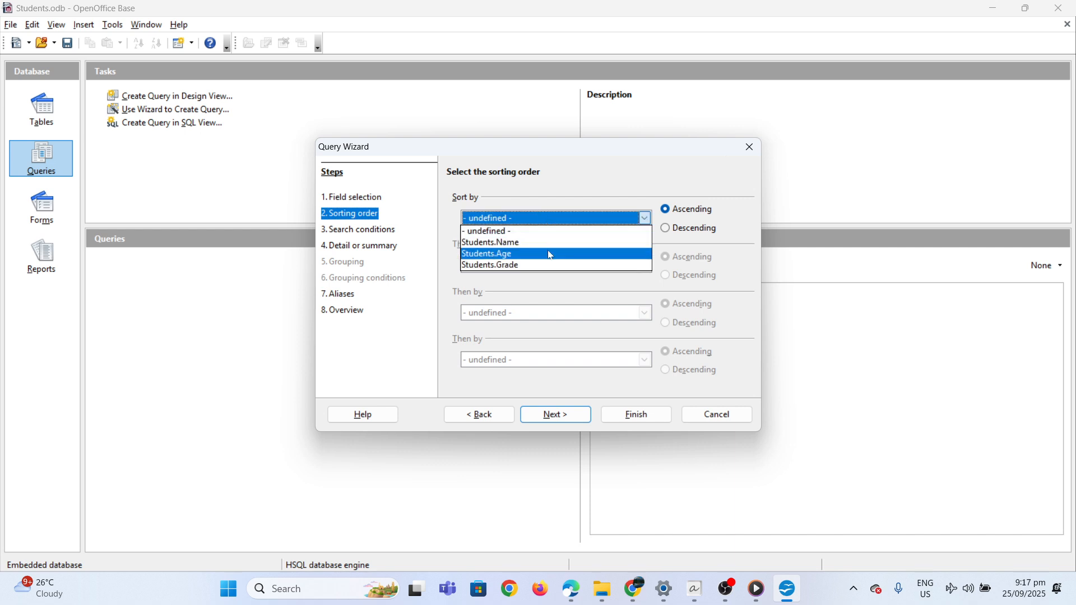
pyautogui.click(542, 265)
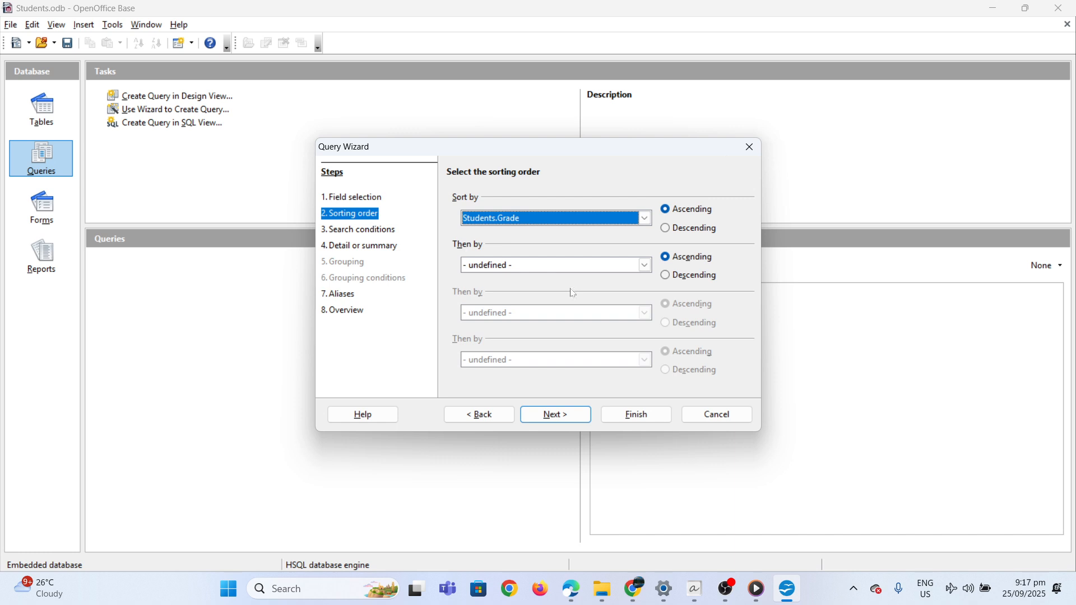
# Set the first search condition of the query to "is greater than" and start entering its comparison value.
pyautogui.click(386, 232)
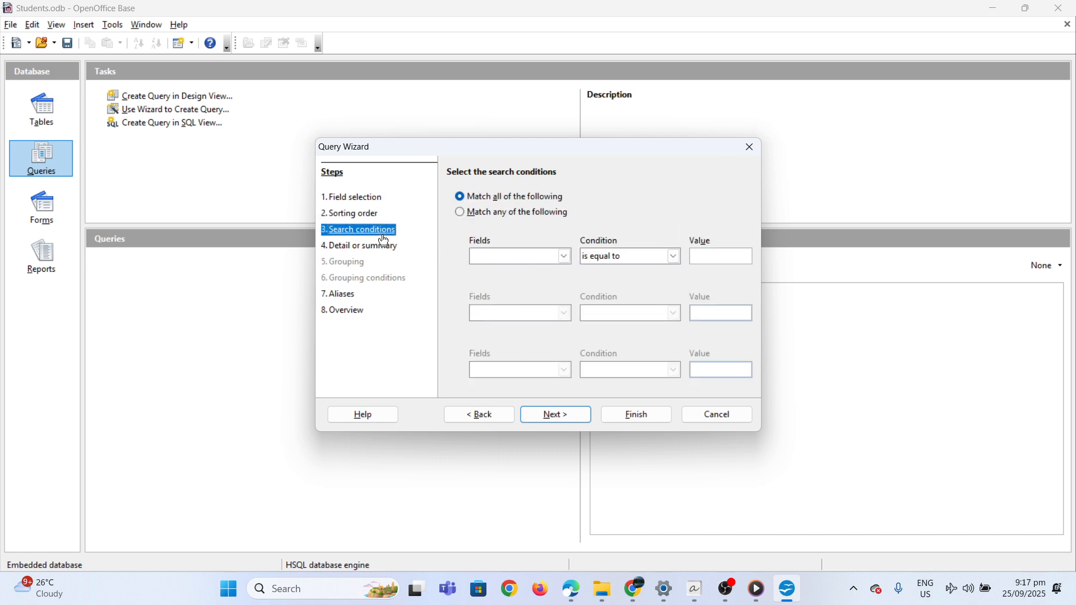
pyautogui.click(613, 262)
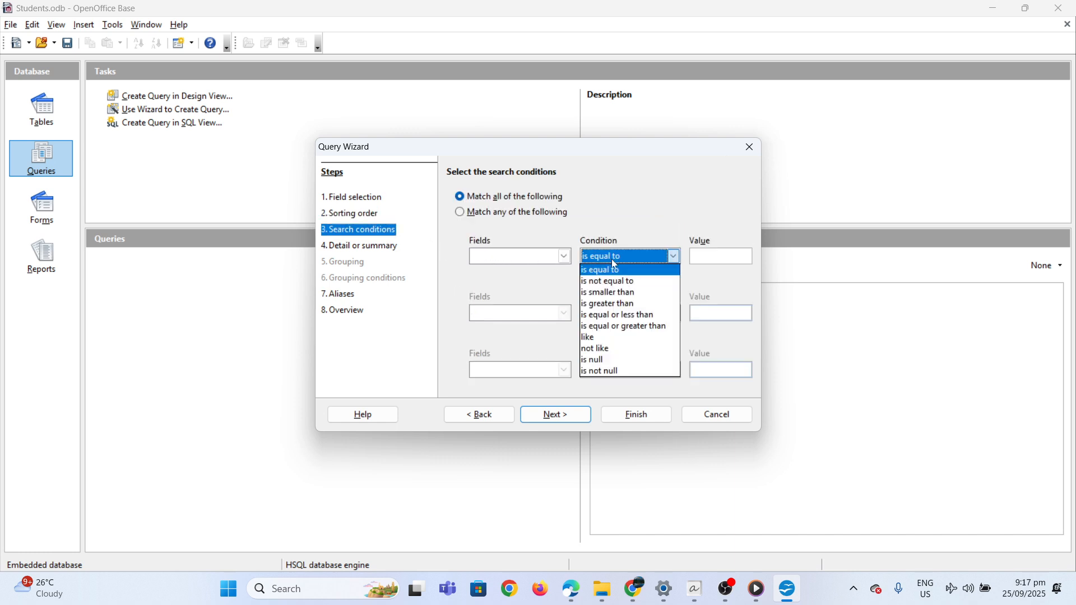
pyautogui.click(620, 308)
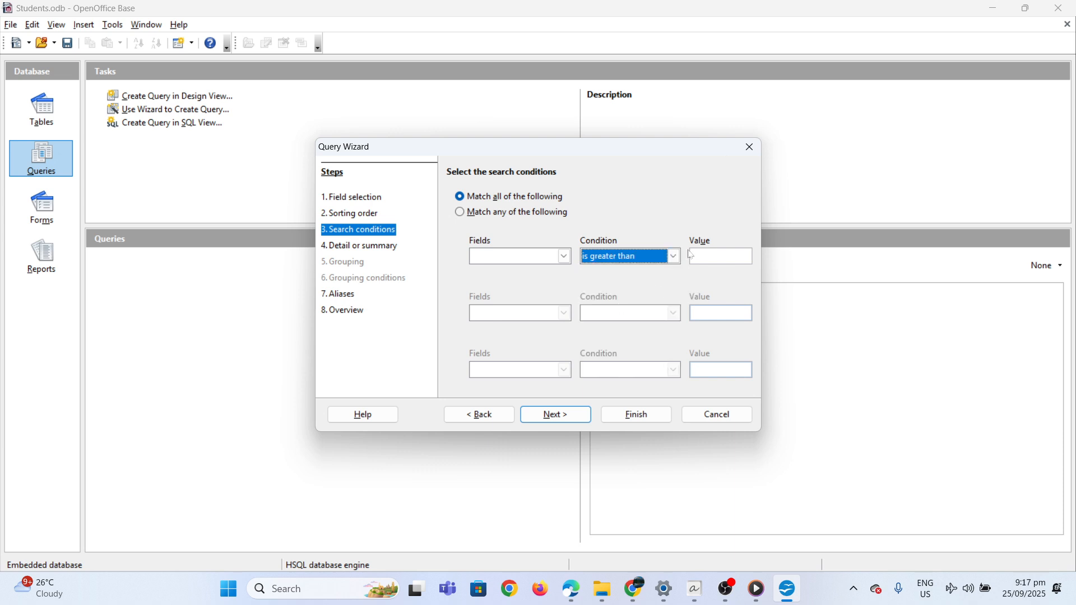
pyautogui.click(713, 257)
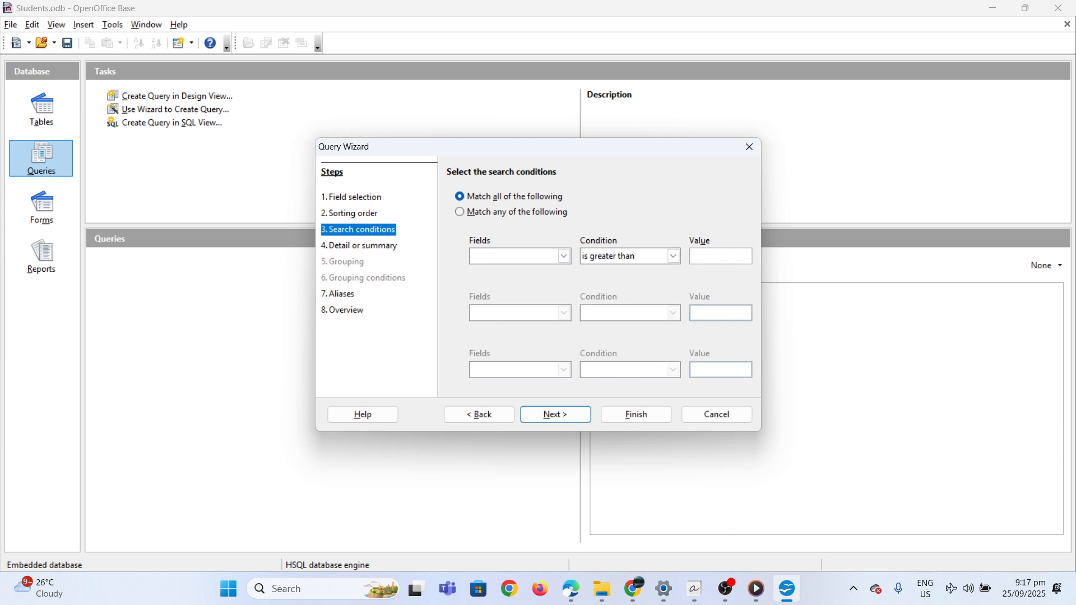